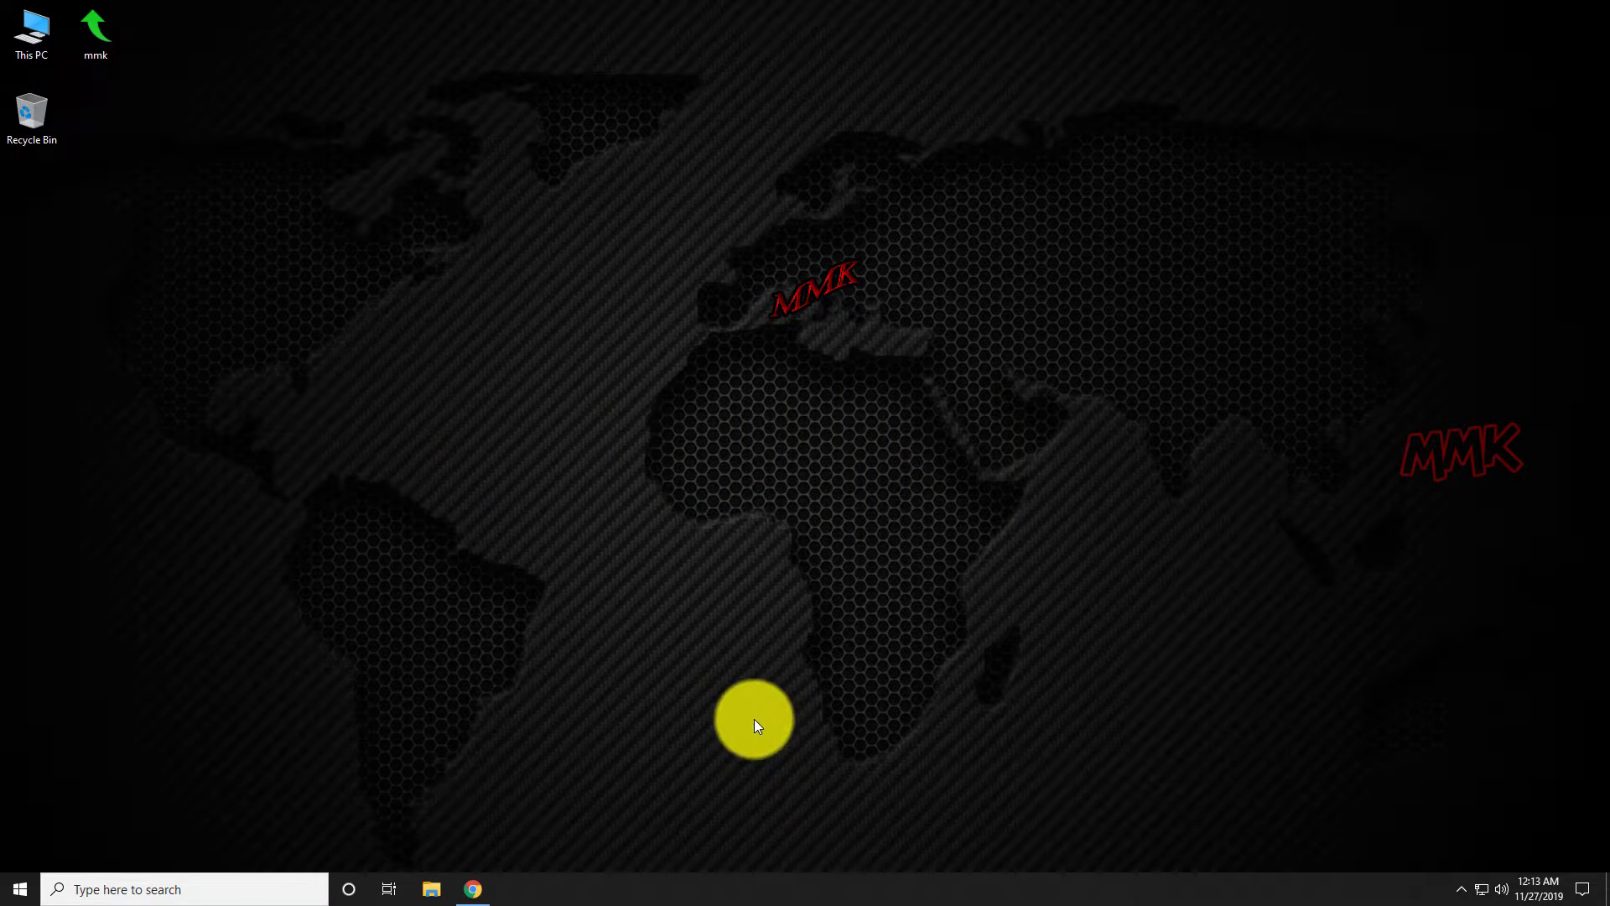
- Launch Chrome and load facebook.com/mmk.tutorials using the address-bar autocomplete
click(474, 890)
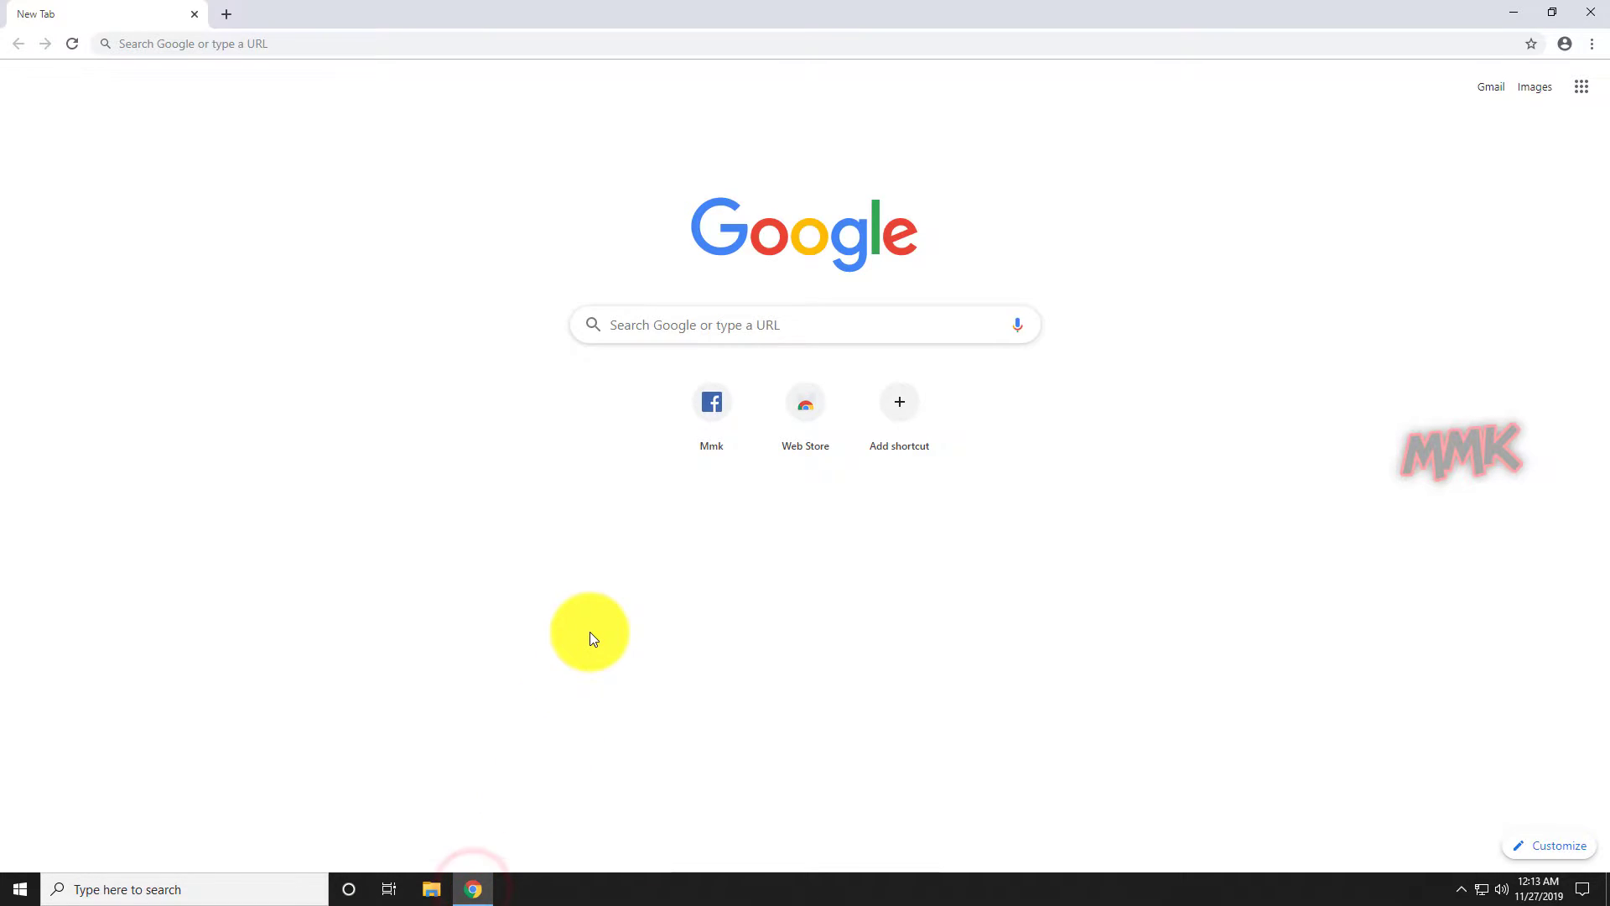
click(361, 45)
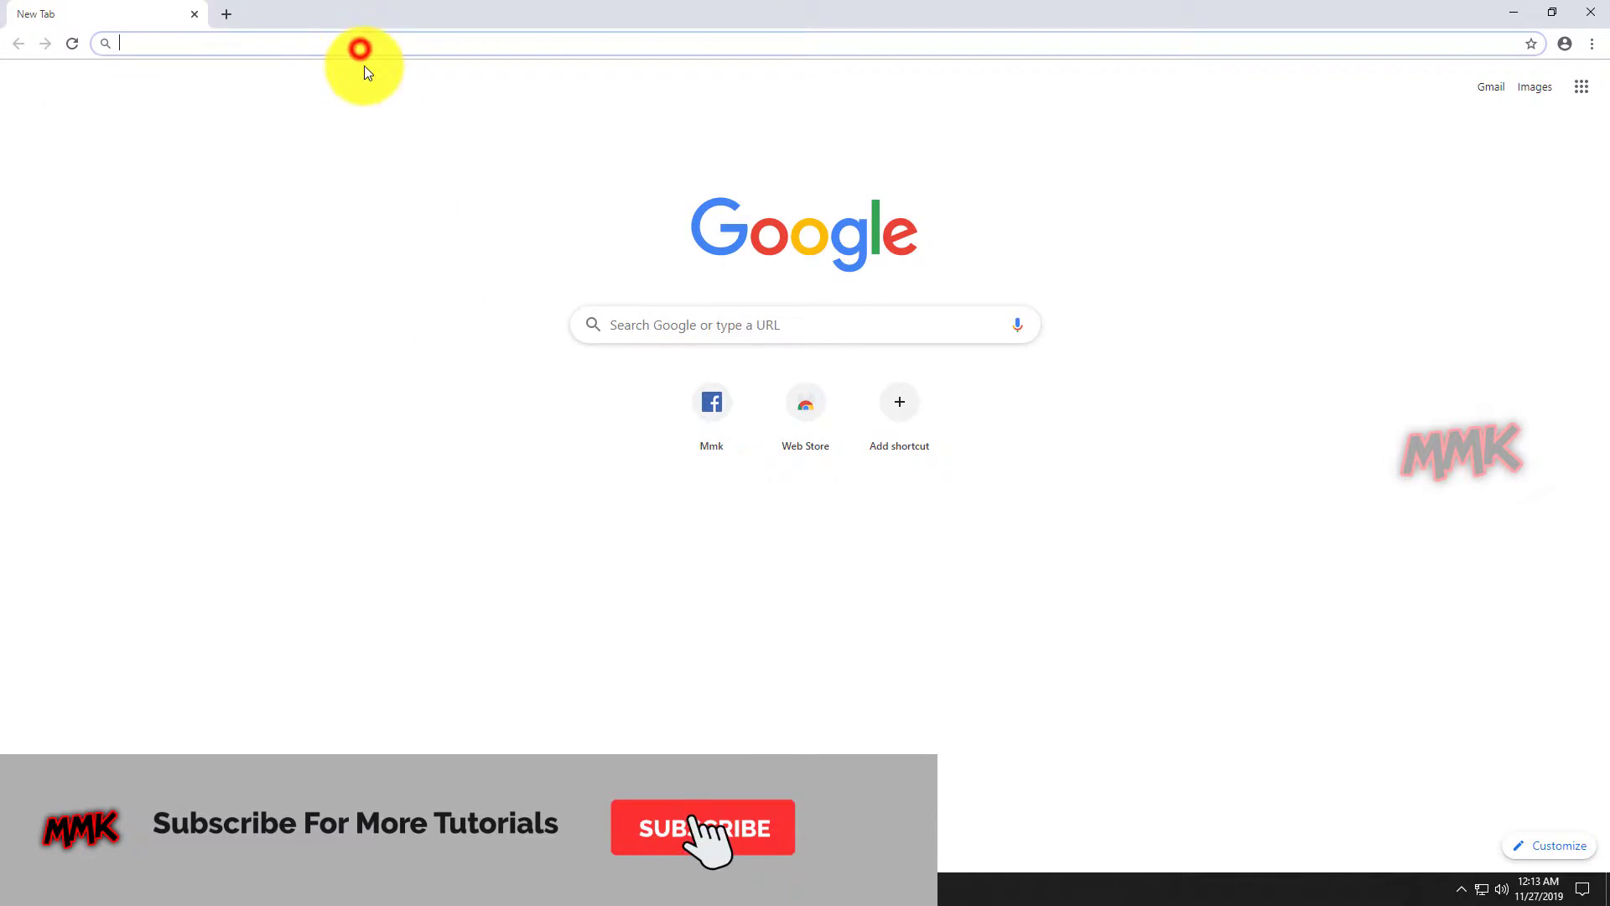
text(facebook.com/mmk.tutorials)
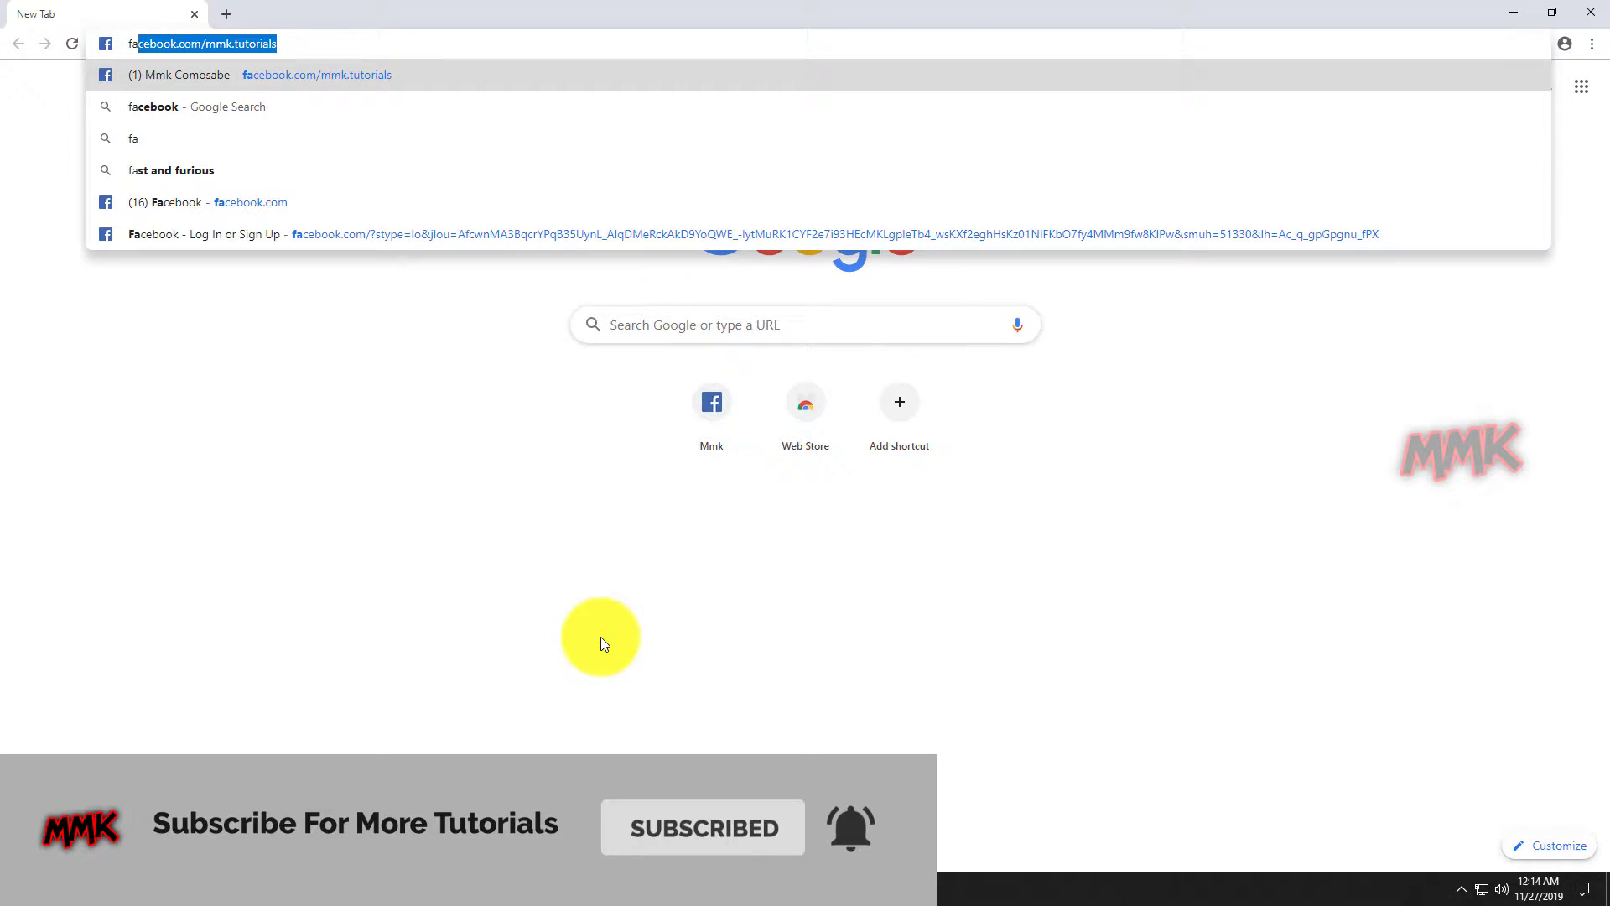
key(Right)
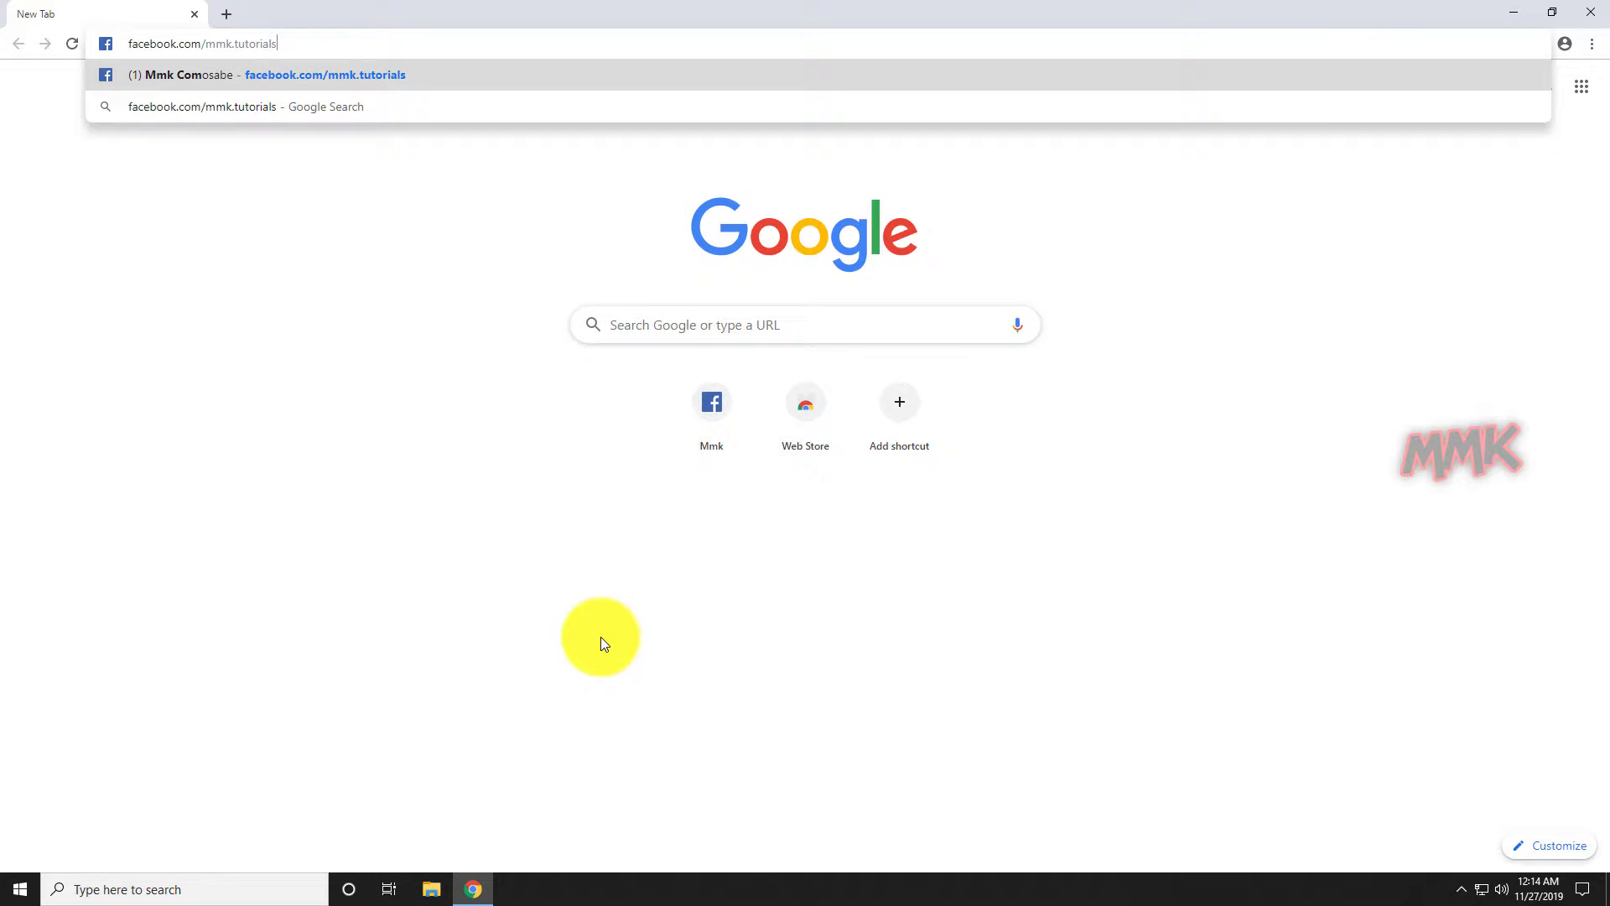
key(Return)
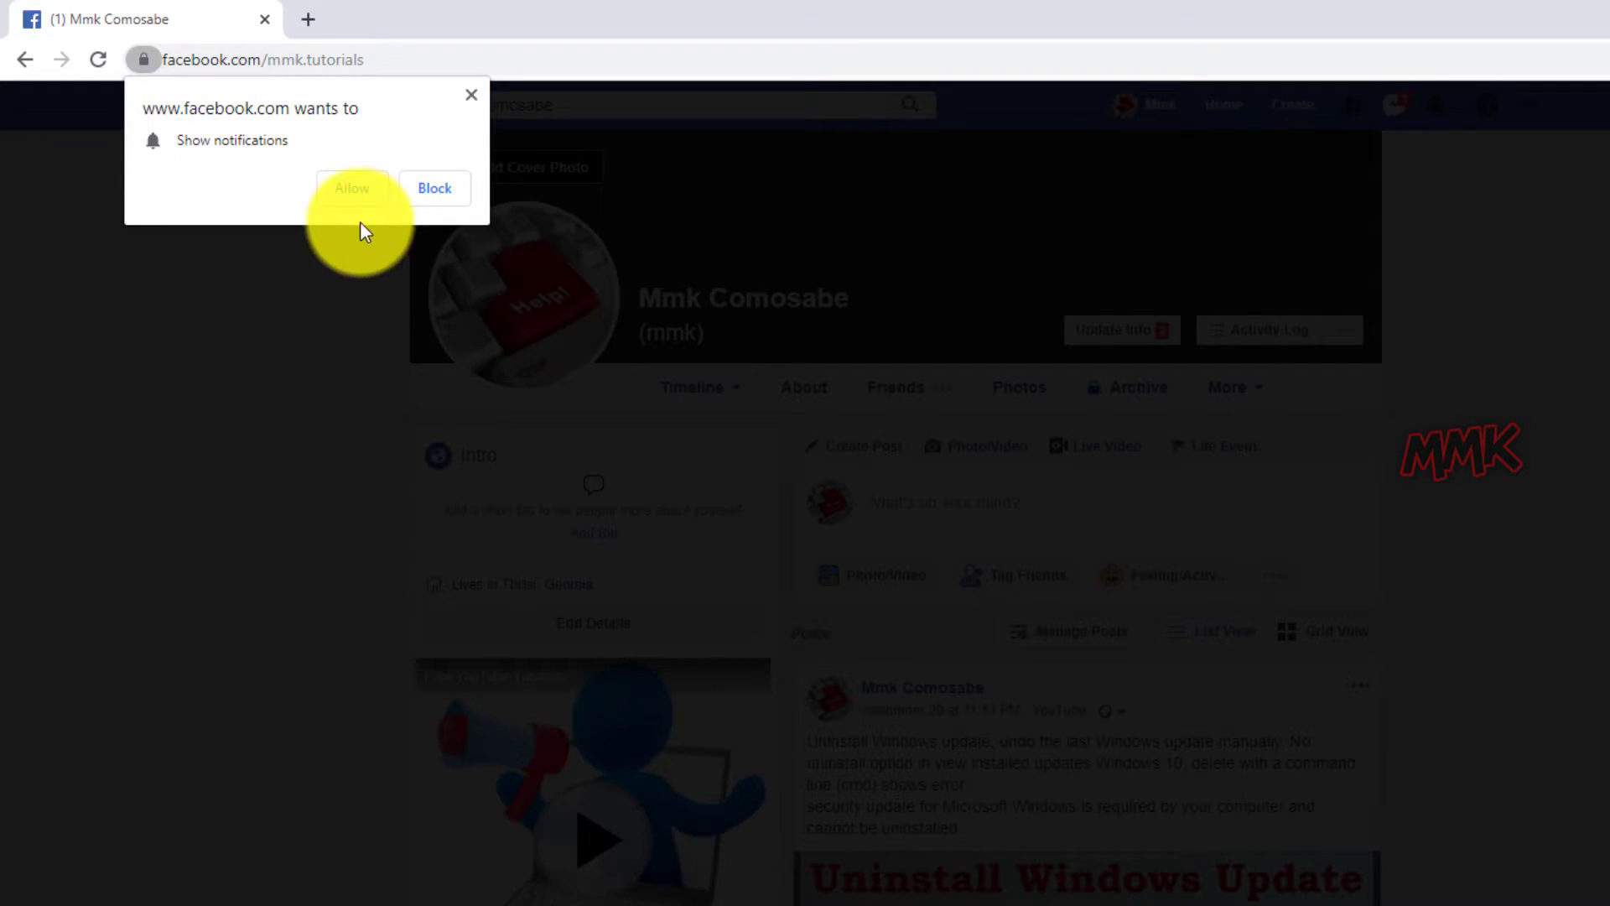
- Allow Facebook to show notifications and minimize the Chrome window
click(344, 193)
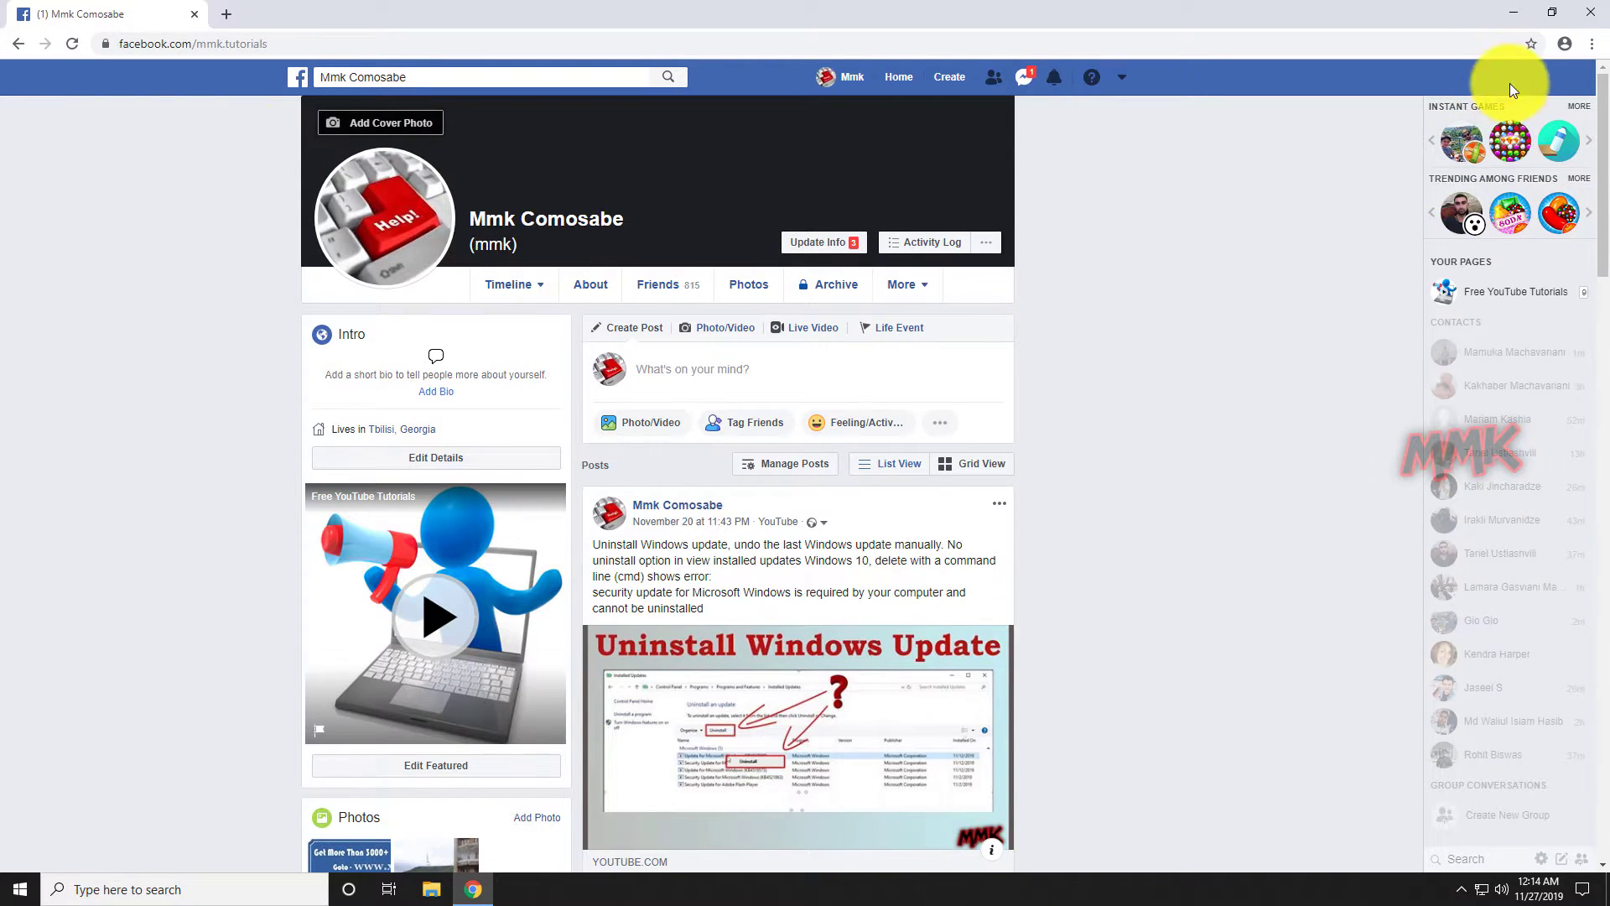
click(1516, 14)
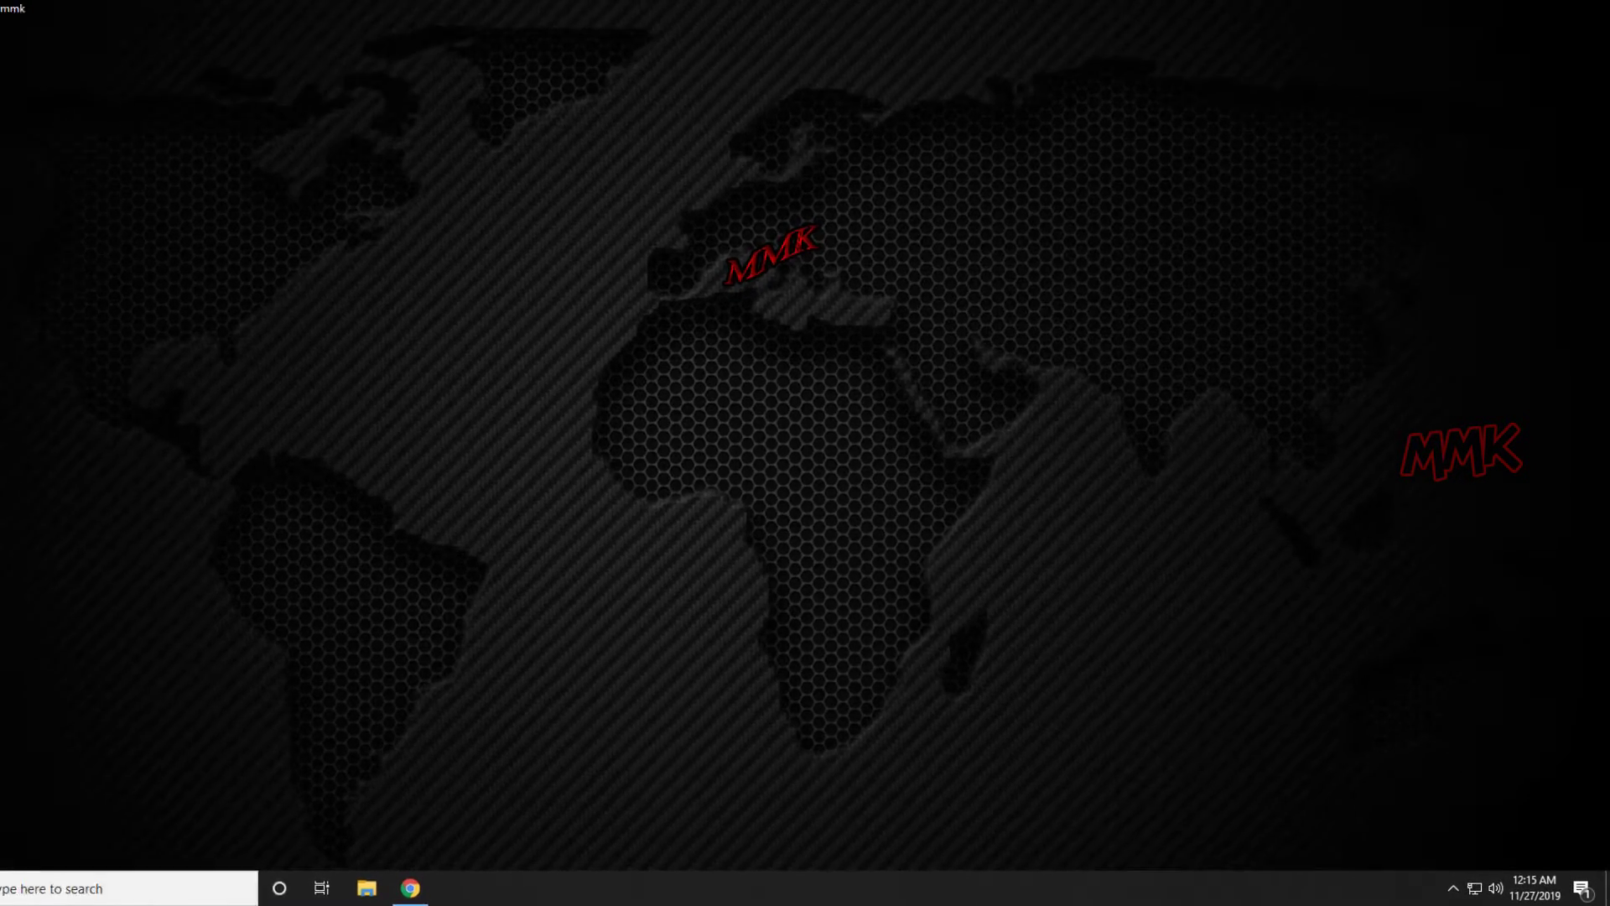
- Restore Chrome from the taskbar and close the Messenger chat window
click(898, 617)
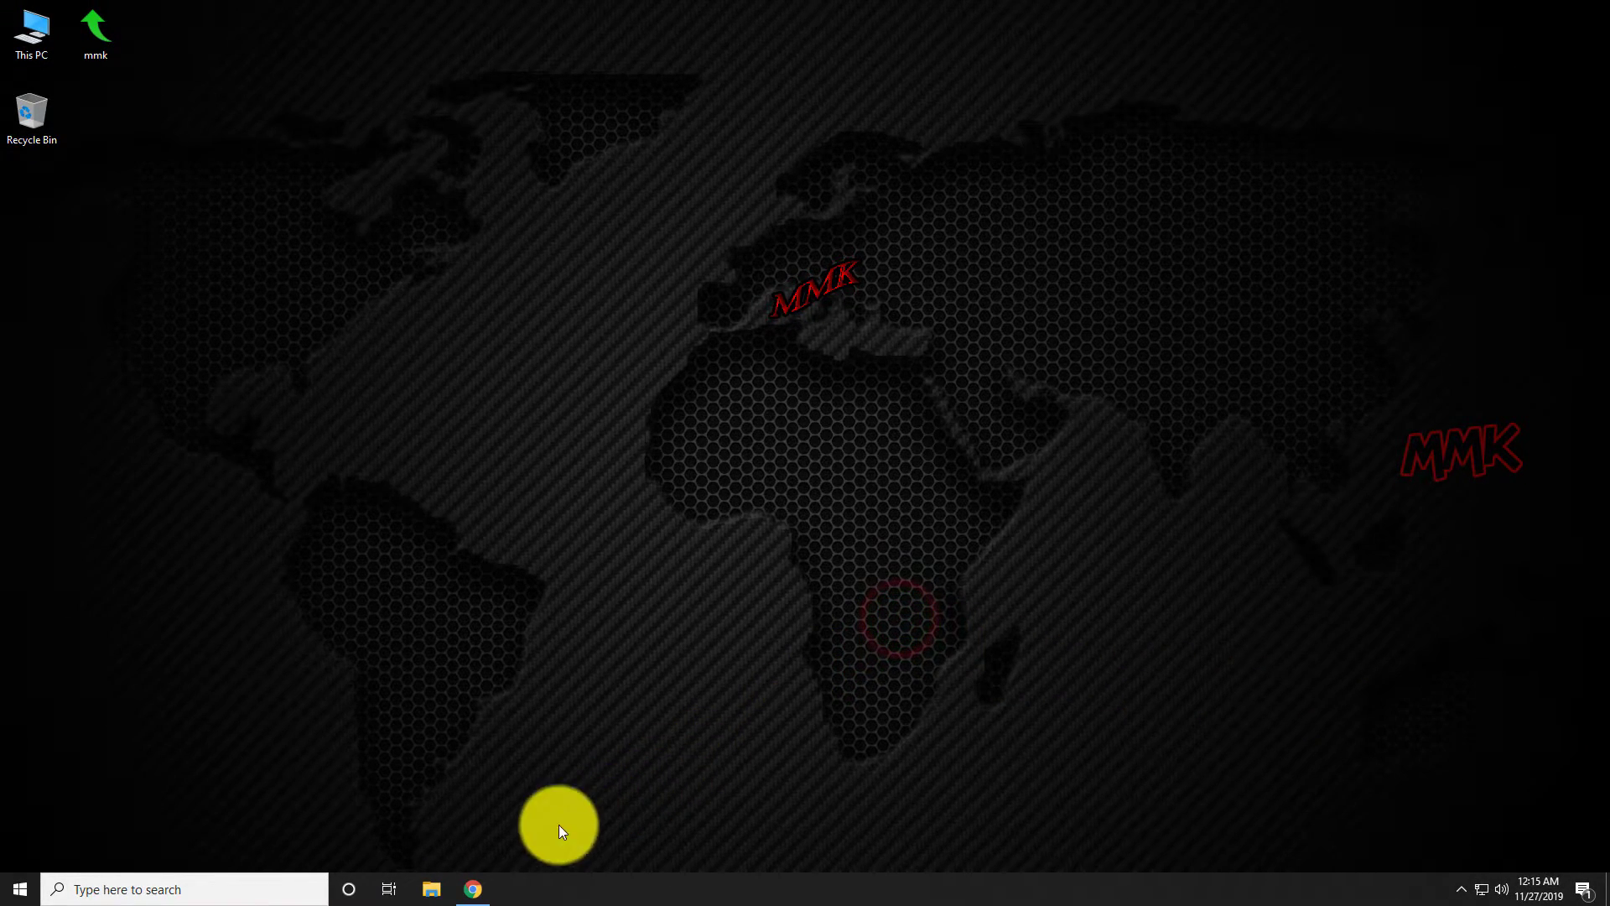
click(476, 892)
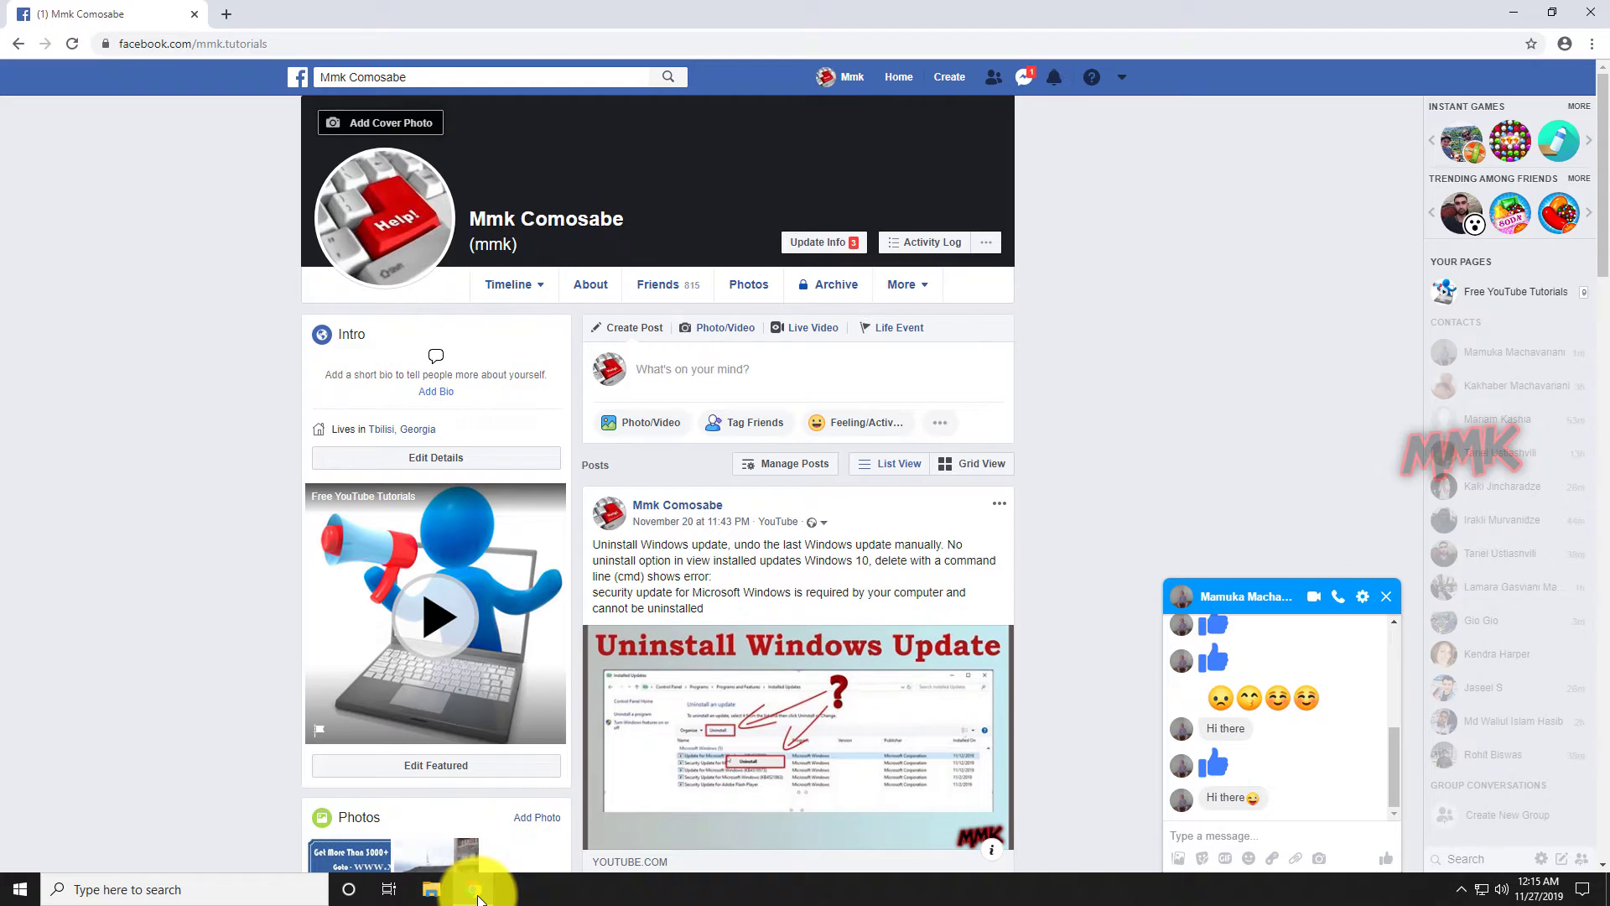
click(1385, 595)
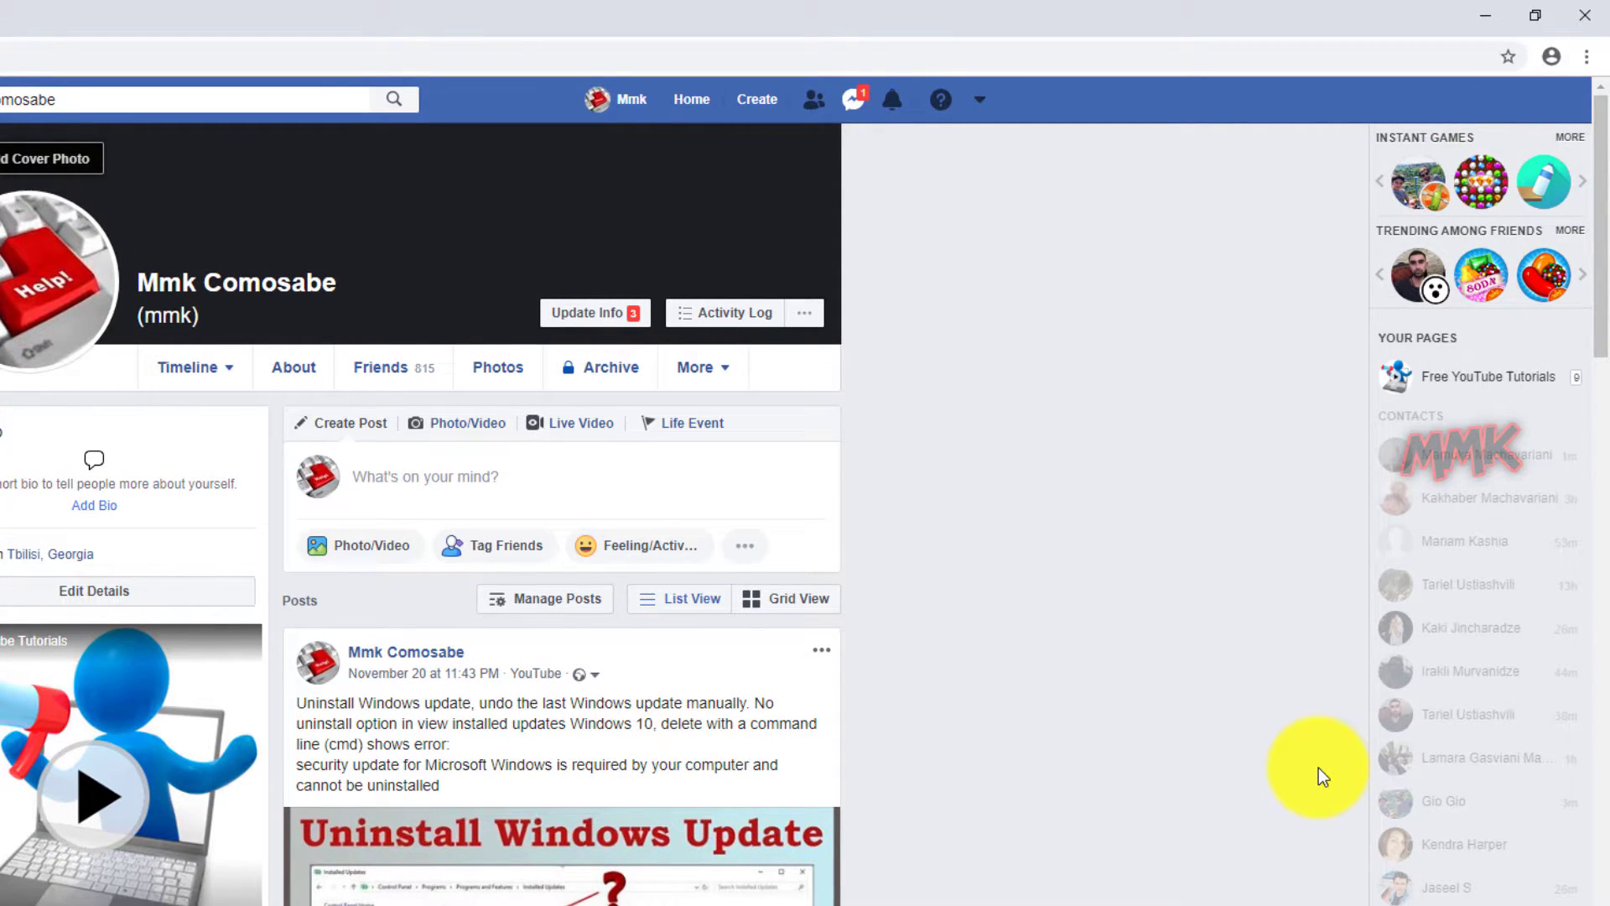
- Open Chrome Settings in a new tab from the three-dot menu
click(1588, 58)
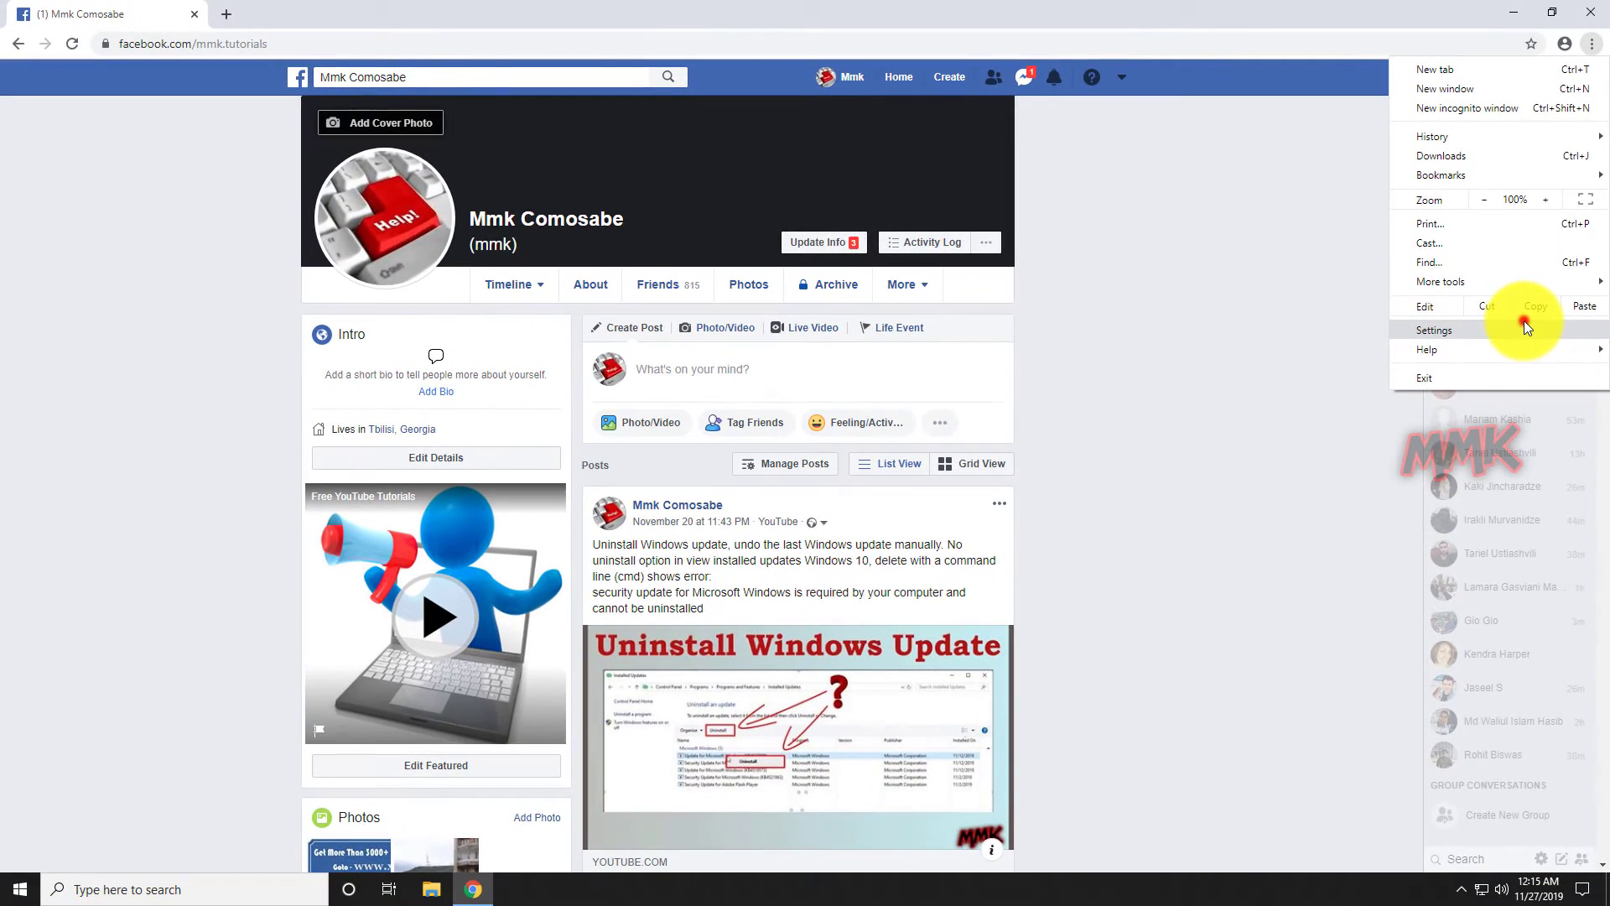
click(1524, 331)
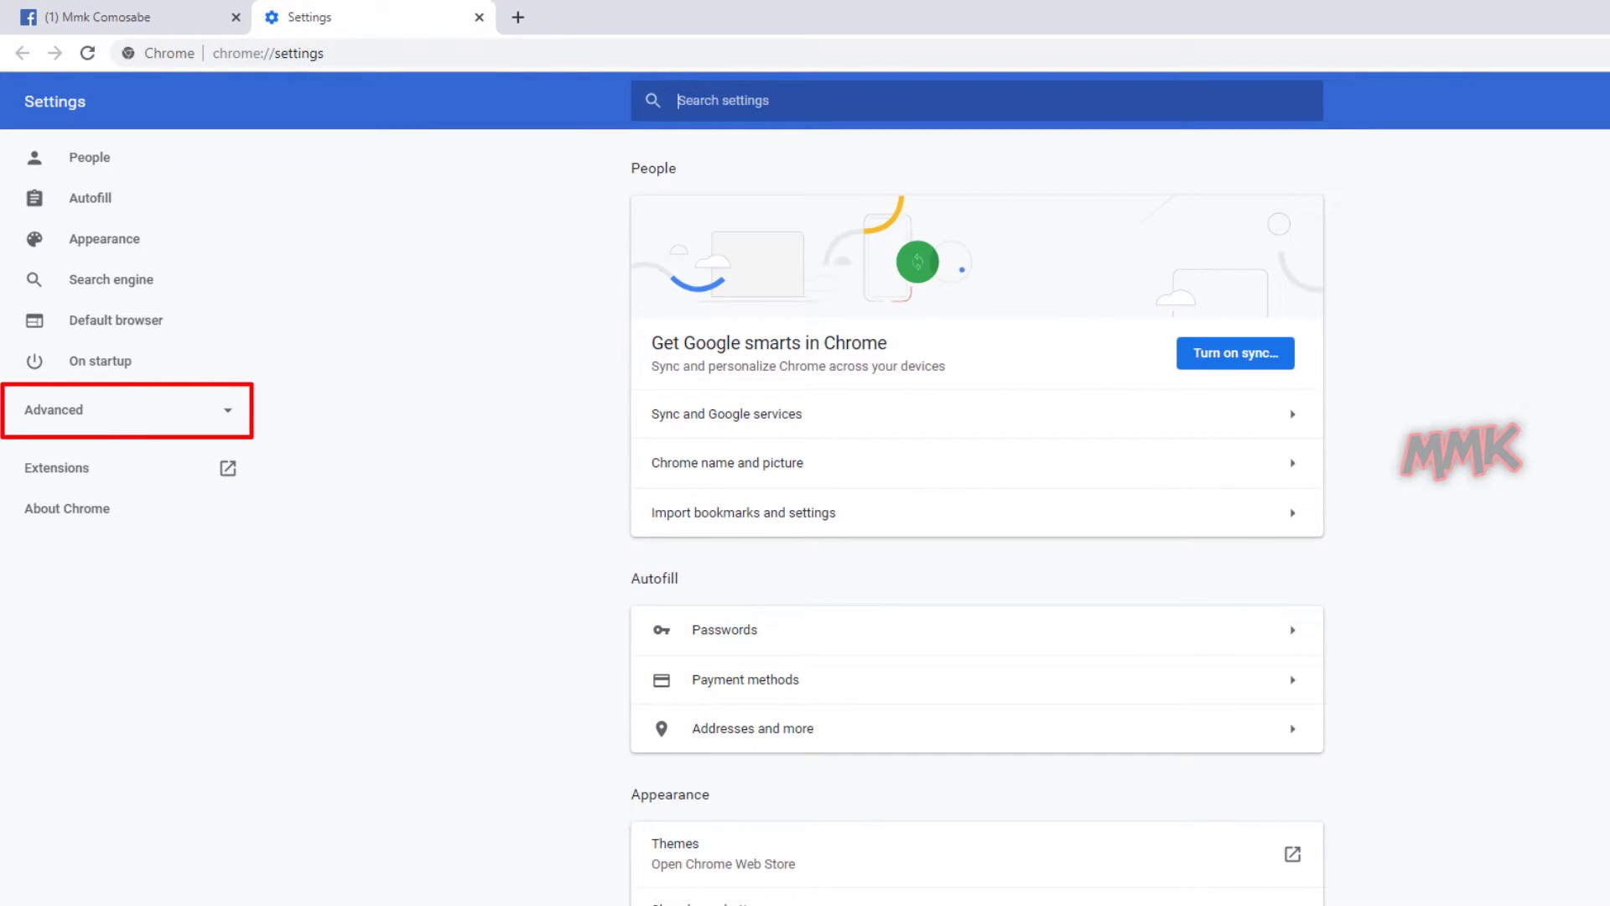
- Go to Advanced > Privacy and security > Site Settings > Notifications
click(86, 418)
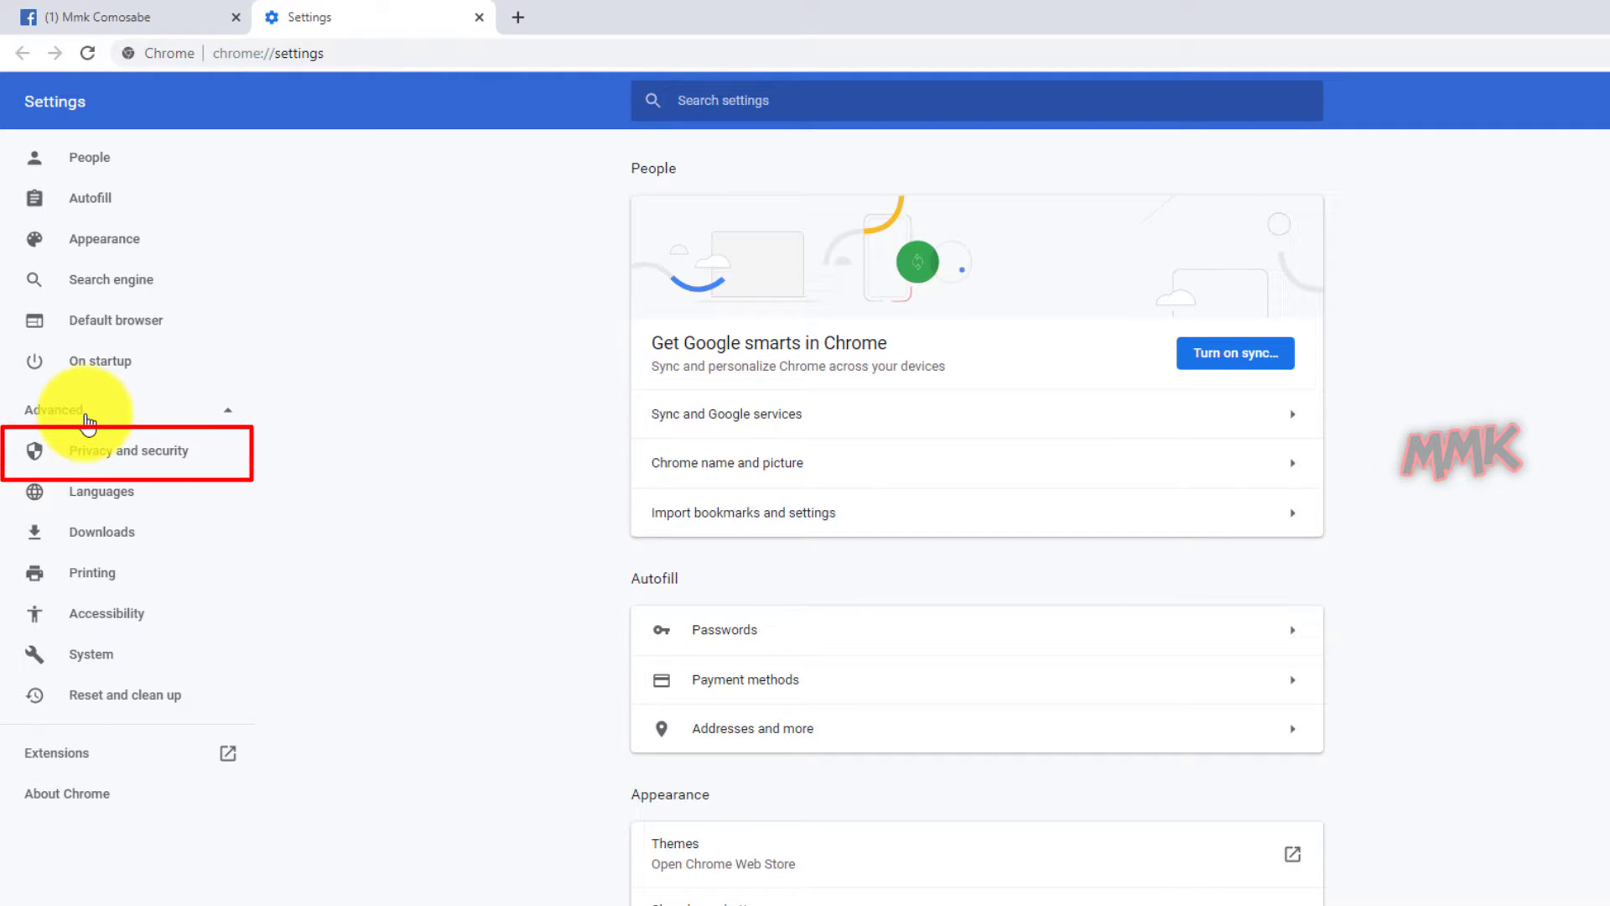
click(106, 455)
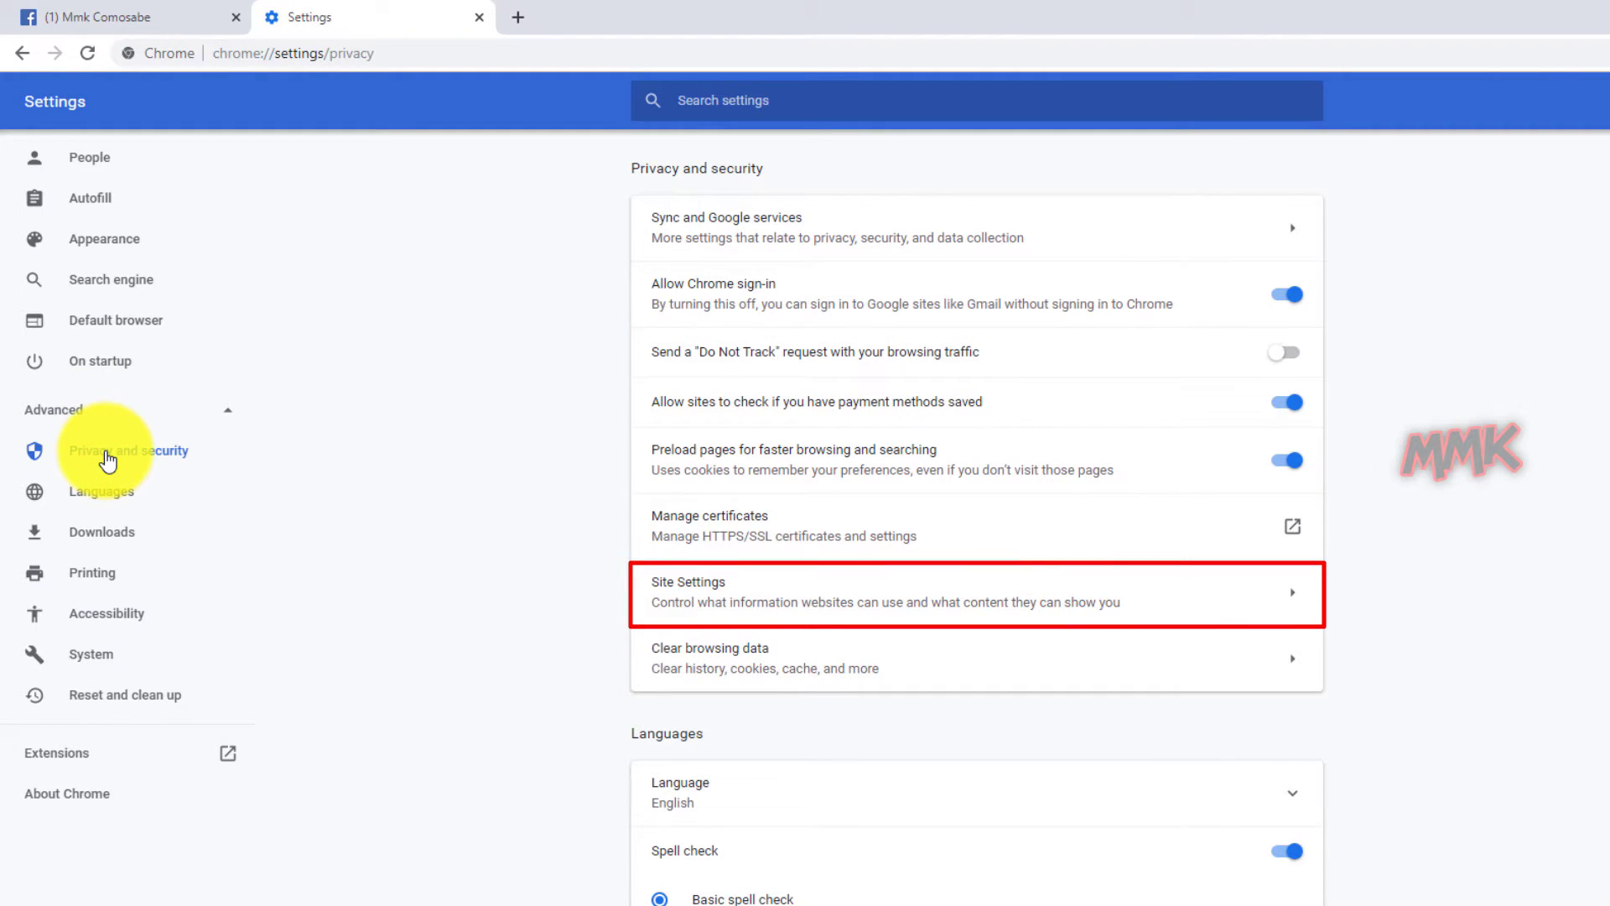
click(896, 592)
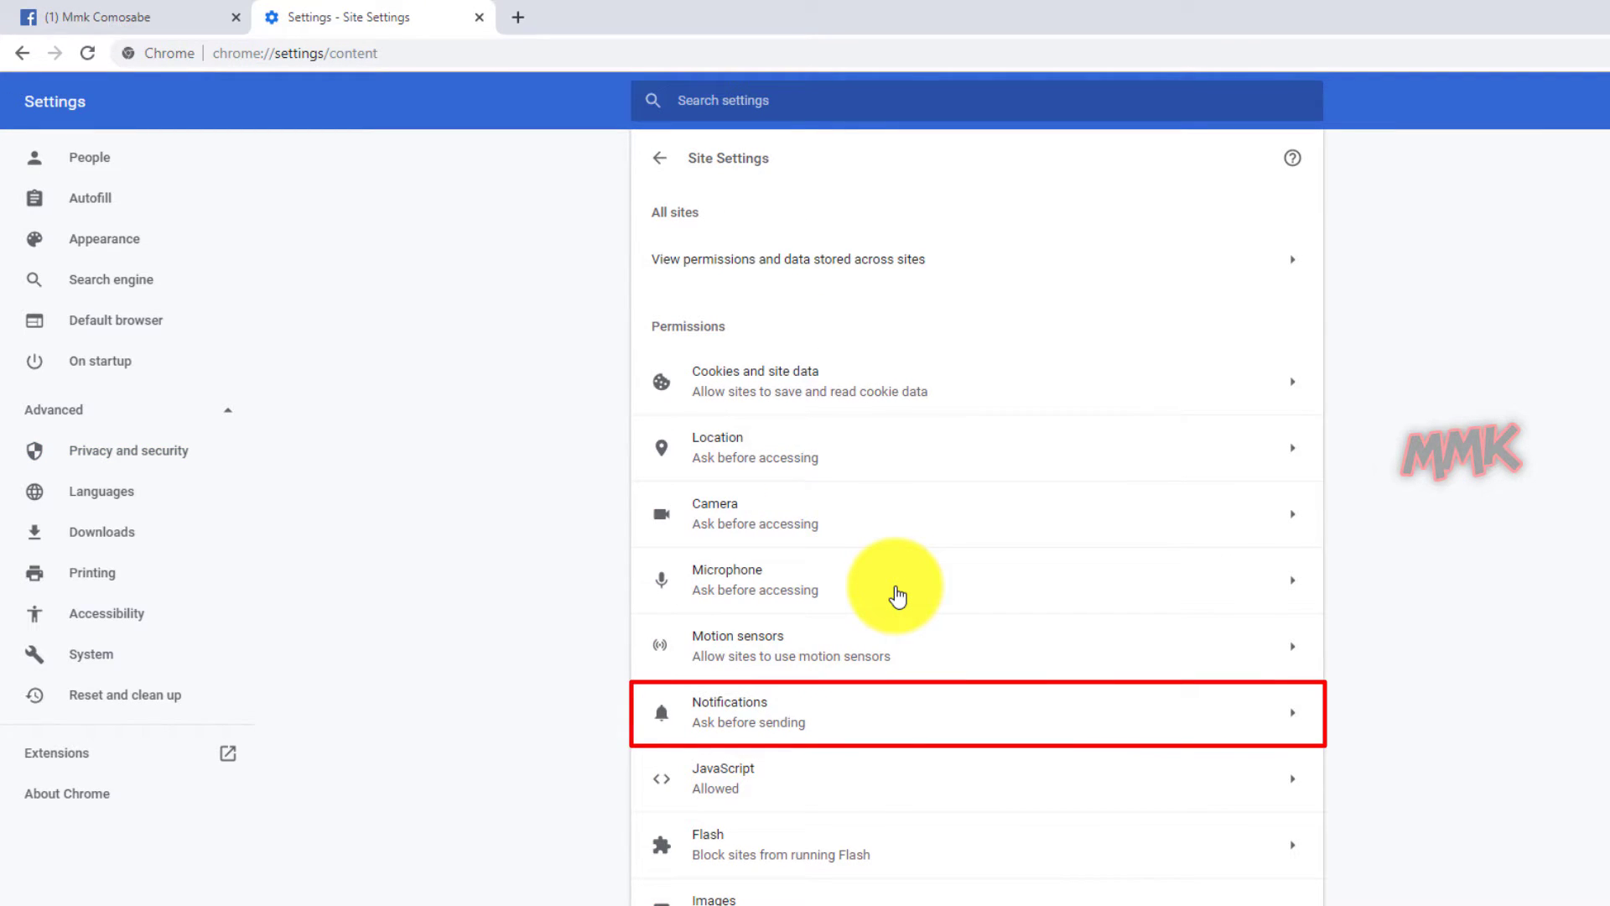
click(881, 713)
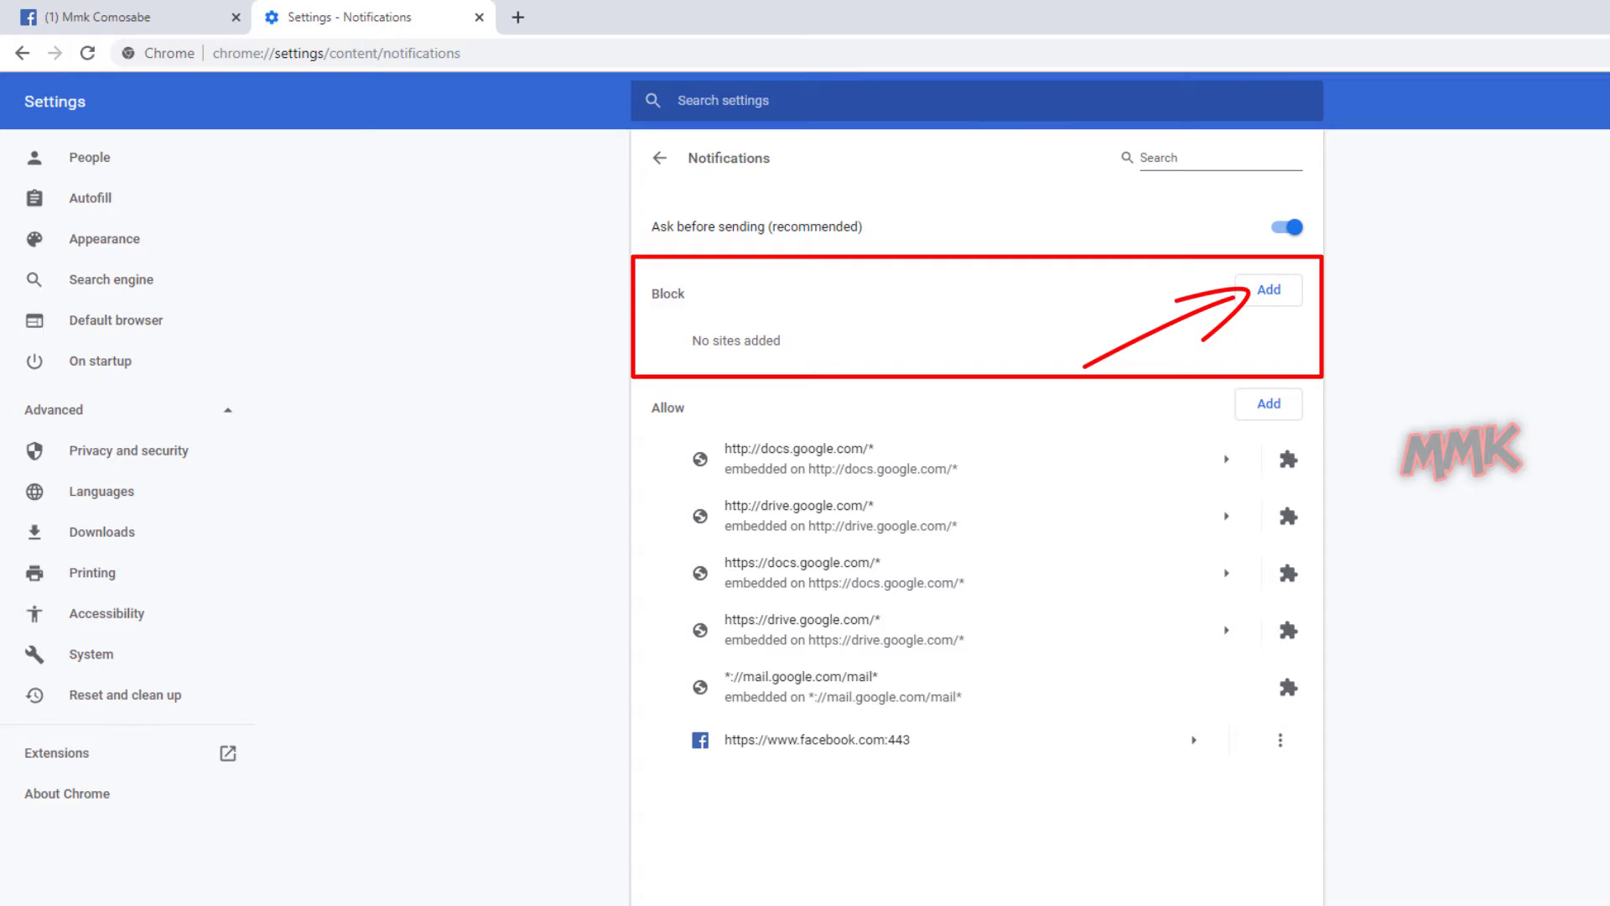
click(1262, 298)
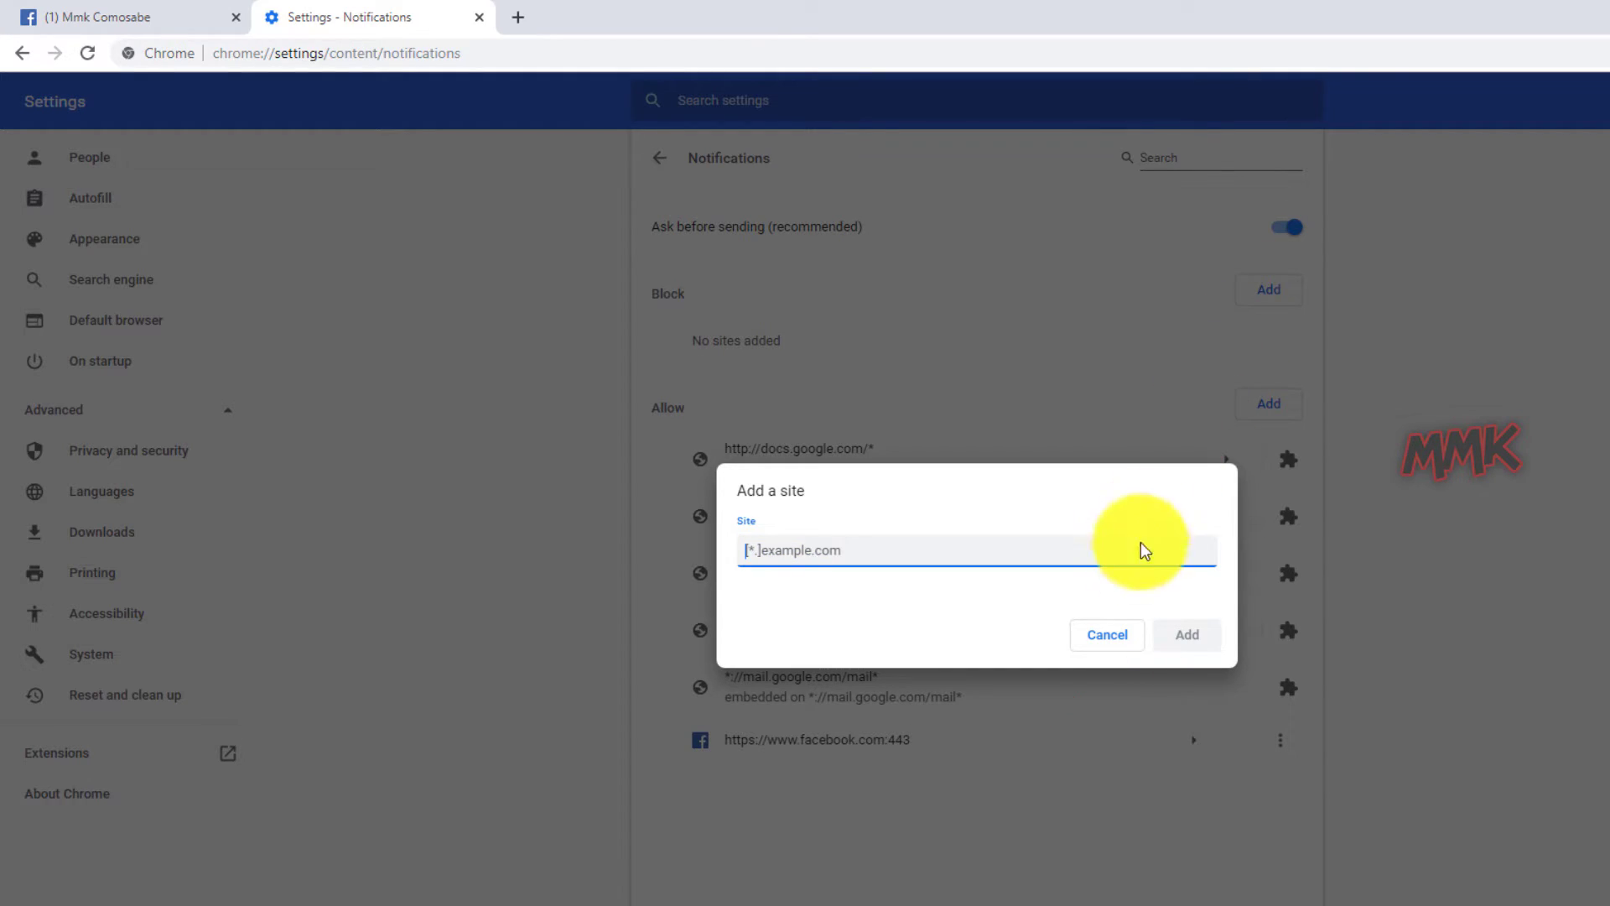
click(1112, 639)
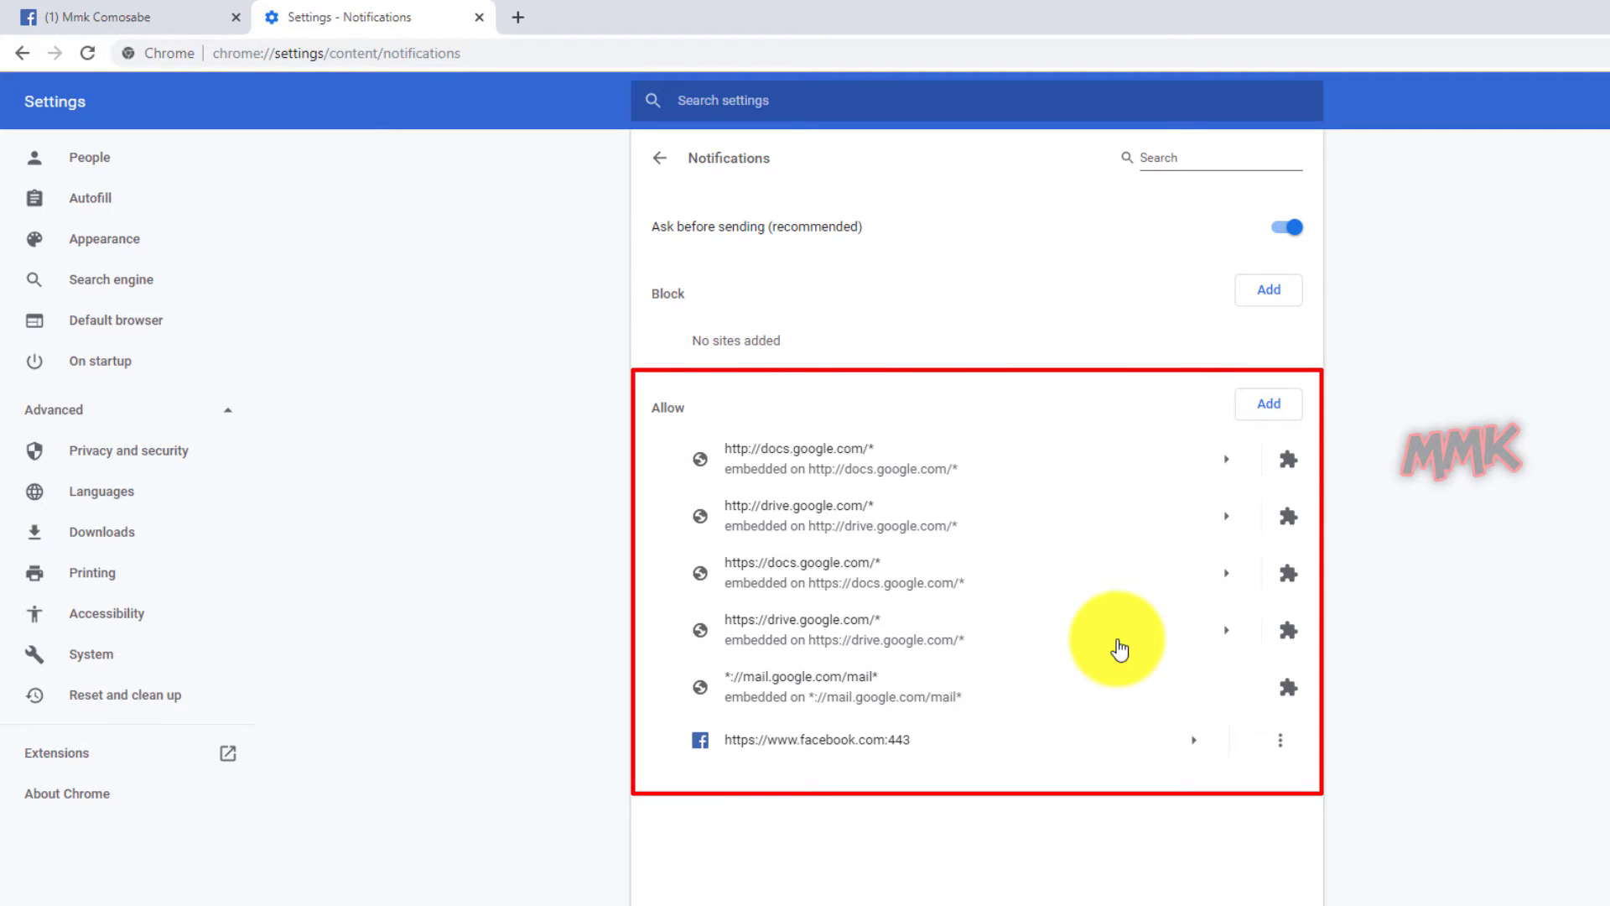
click(1266, 409)
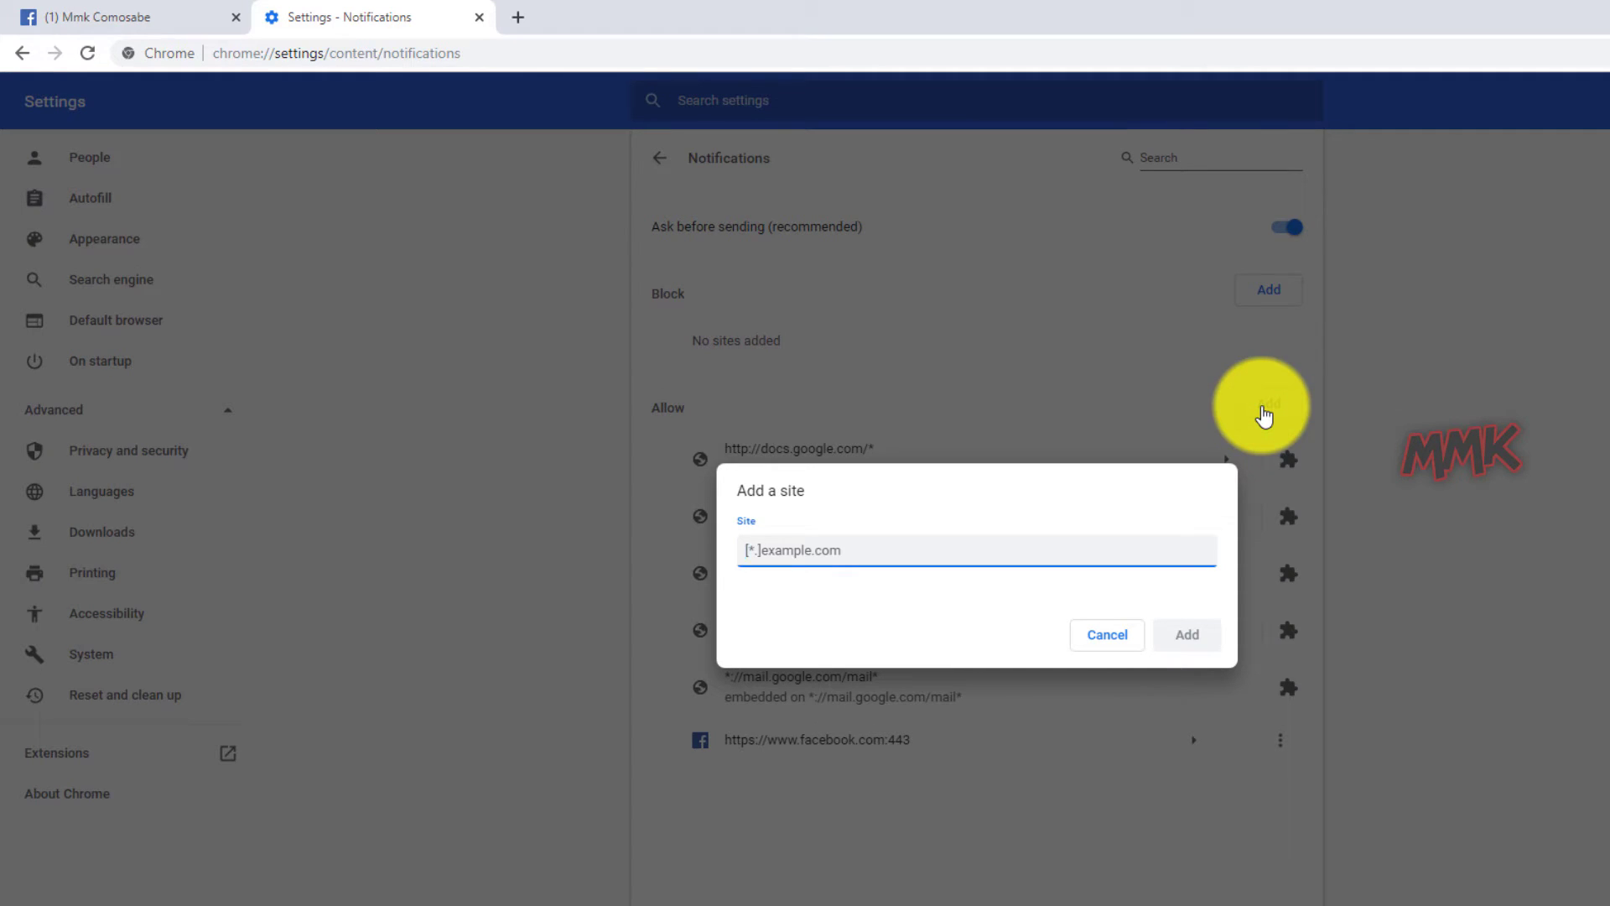
click(1118, 637)
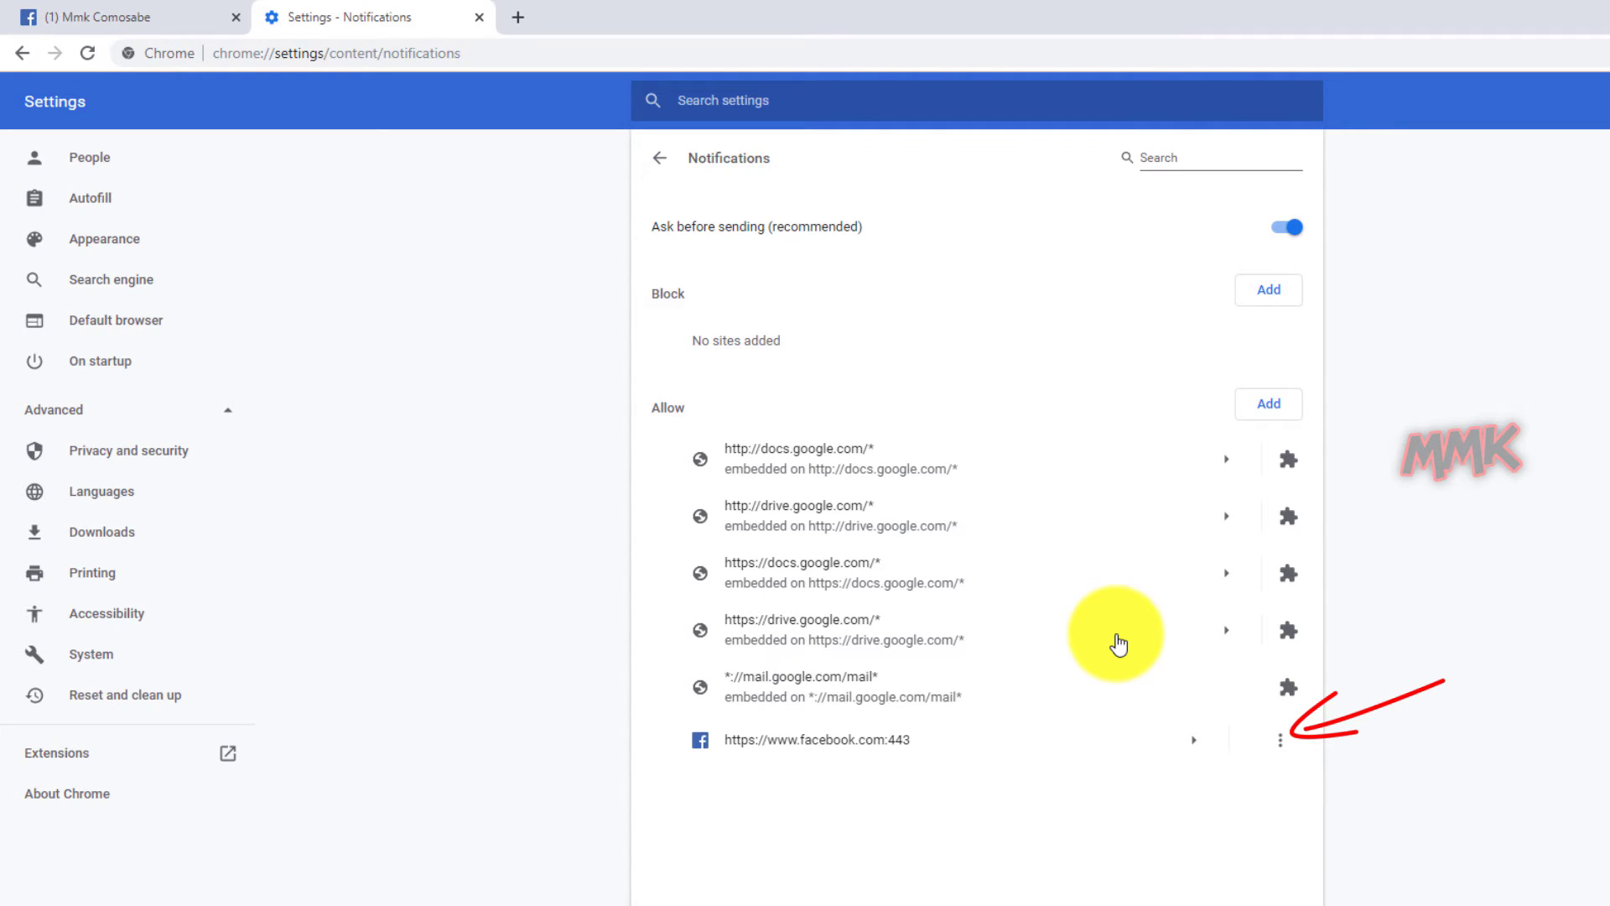
- Block notifications for facebook.com and minimize Chrome
click(1280, 740)
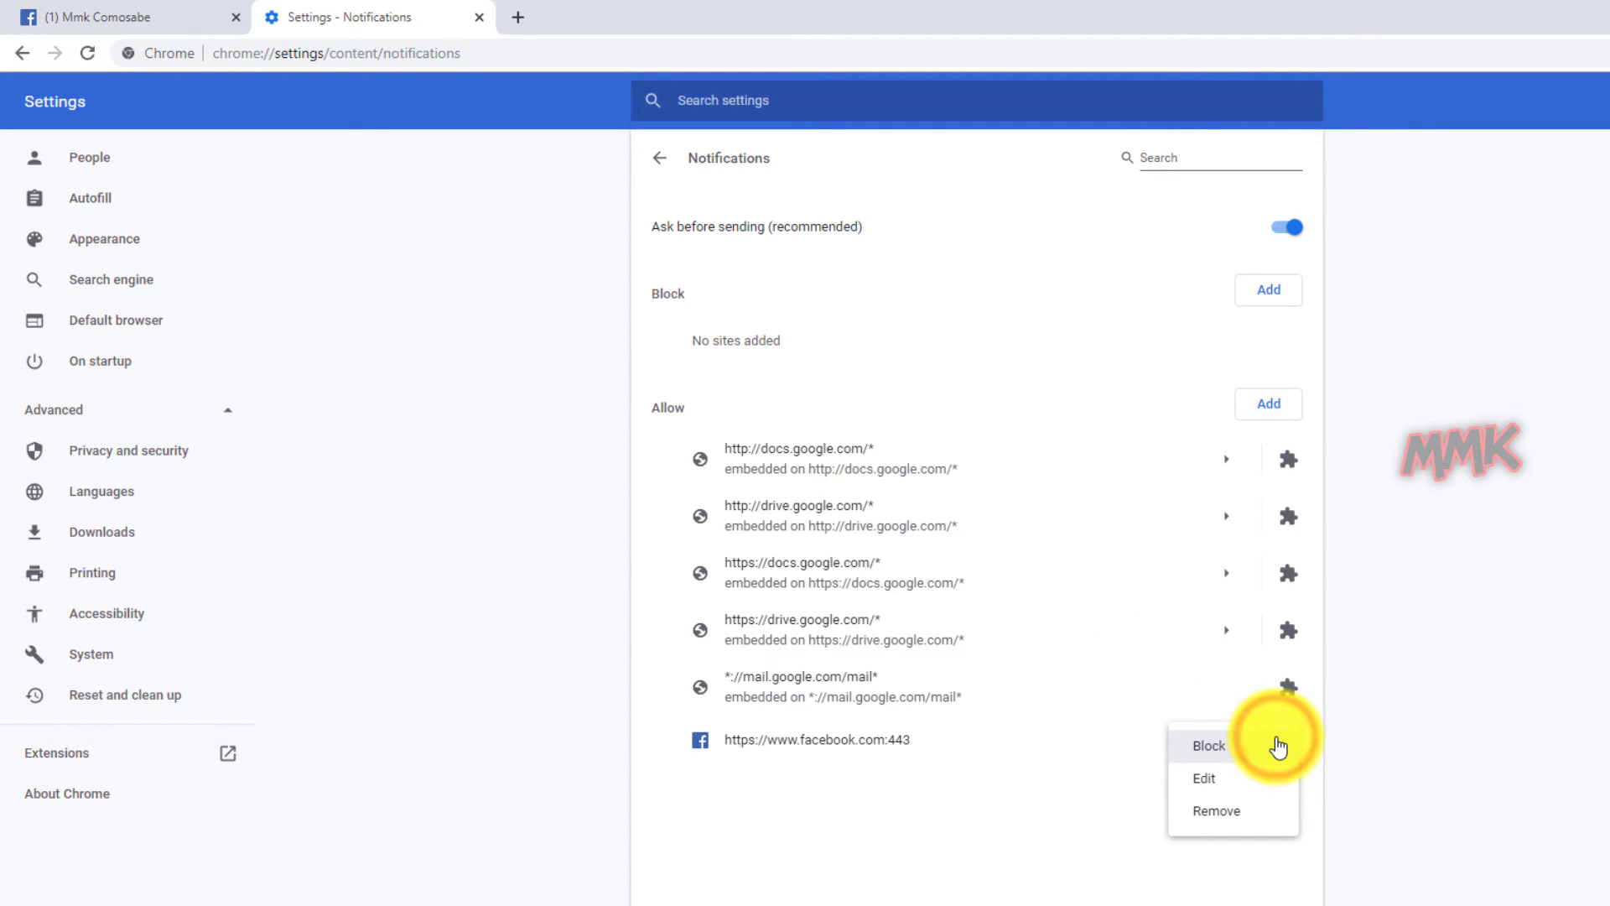
click(1222, 746)
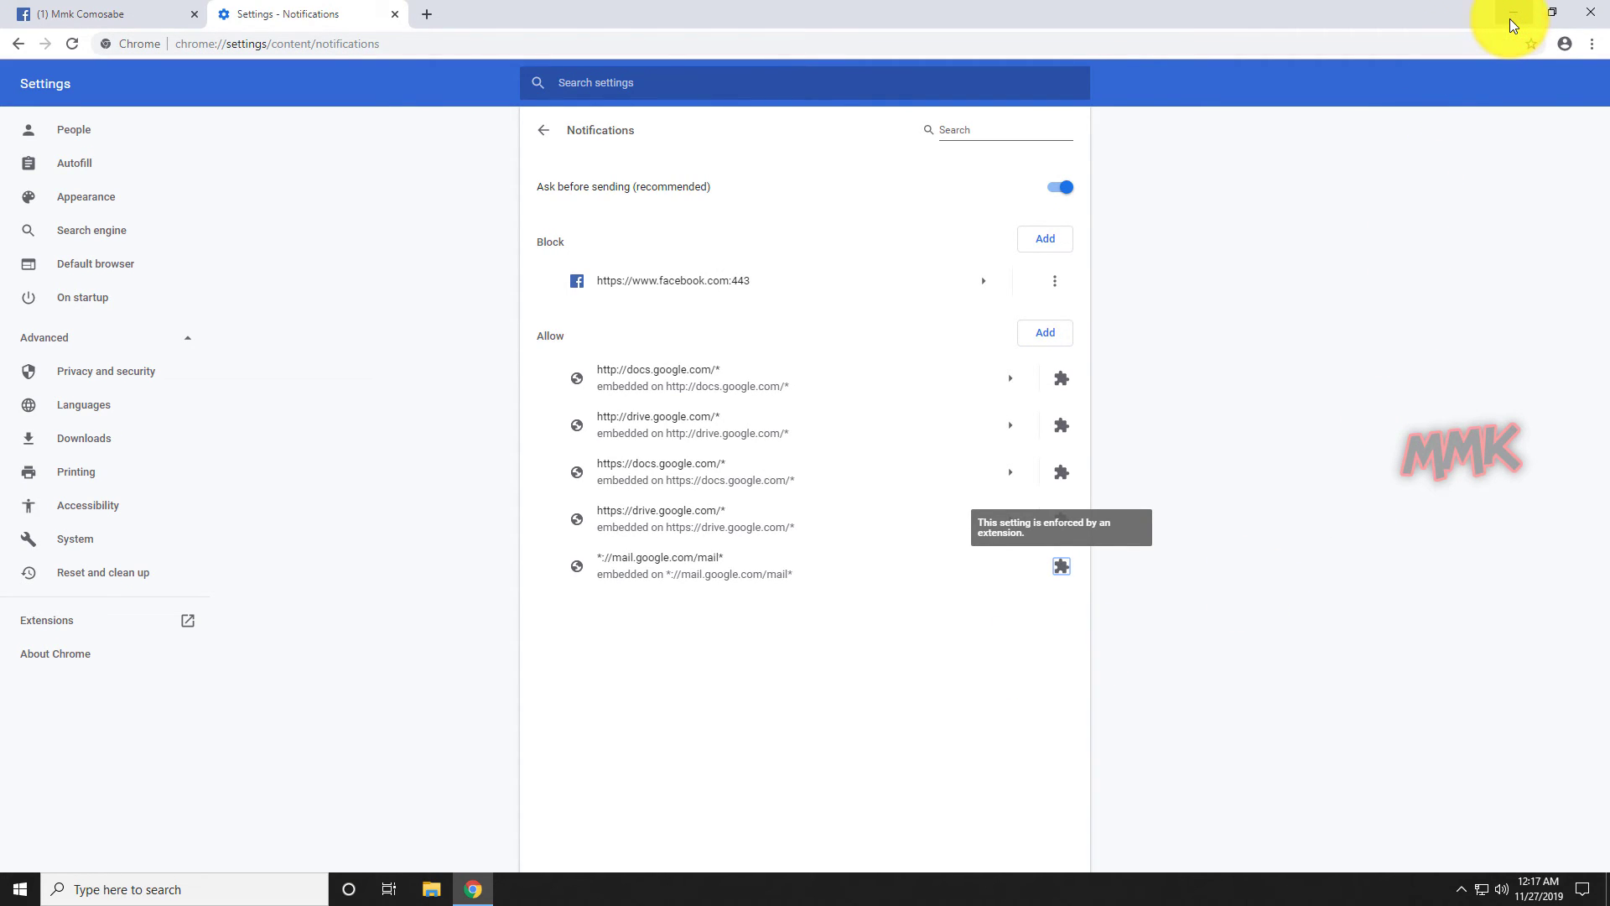
click(1512, 15)
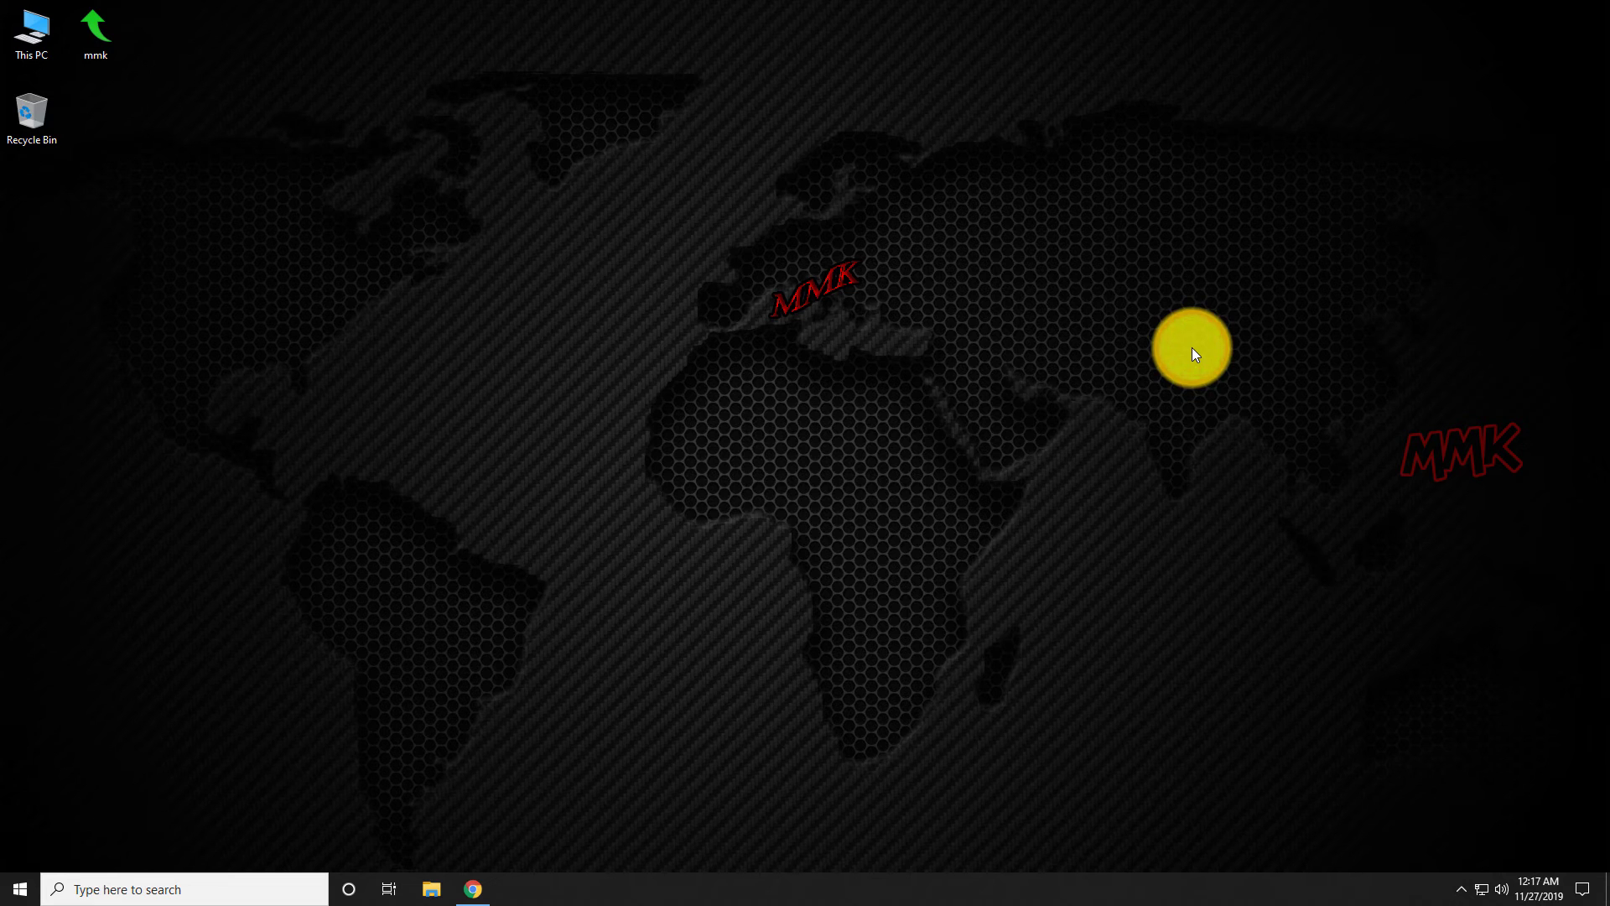